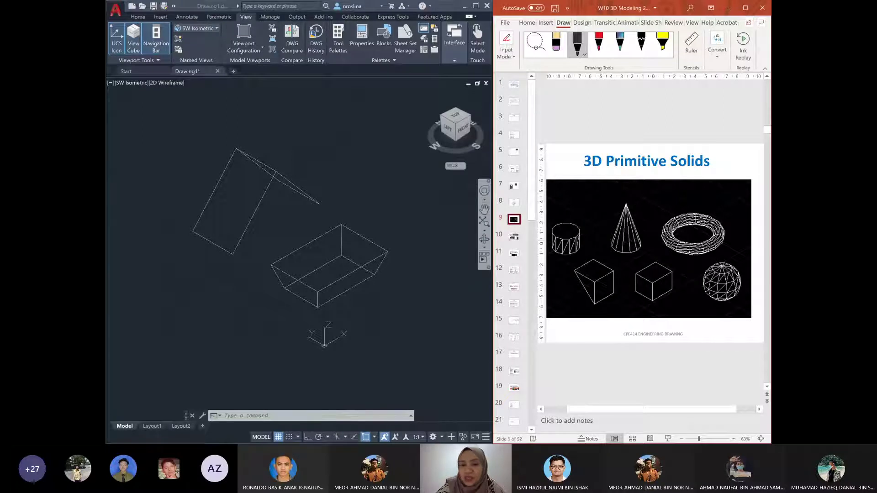
Show slide 10 on modelling workspaces in PowerPoint, and look over the available 2D drawing tools in AutoCAD
left_click(513, 239)
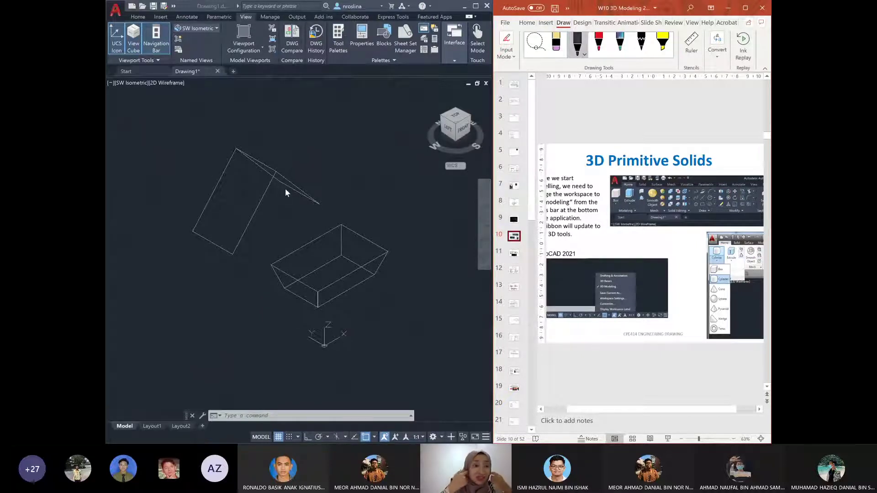
left_click(139, 18)
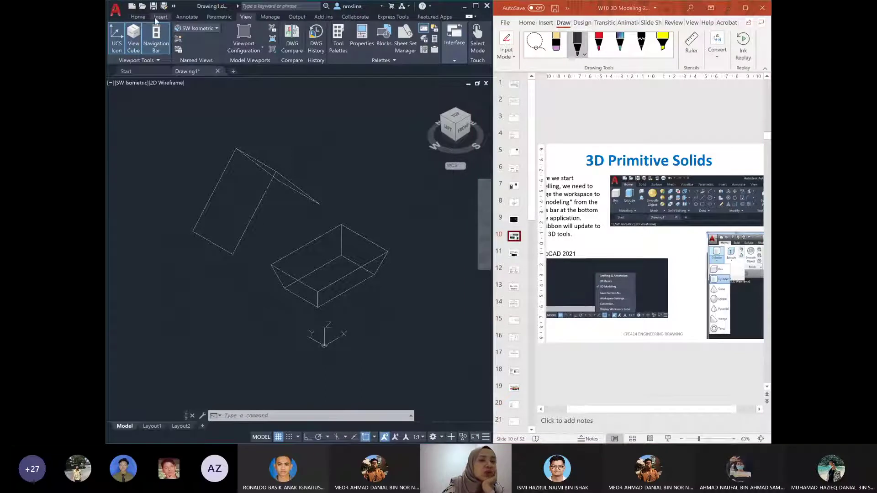
left_click(140, 15)
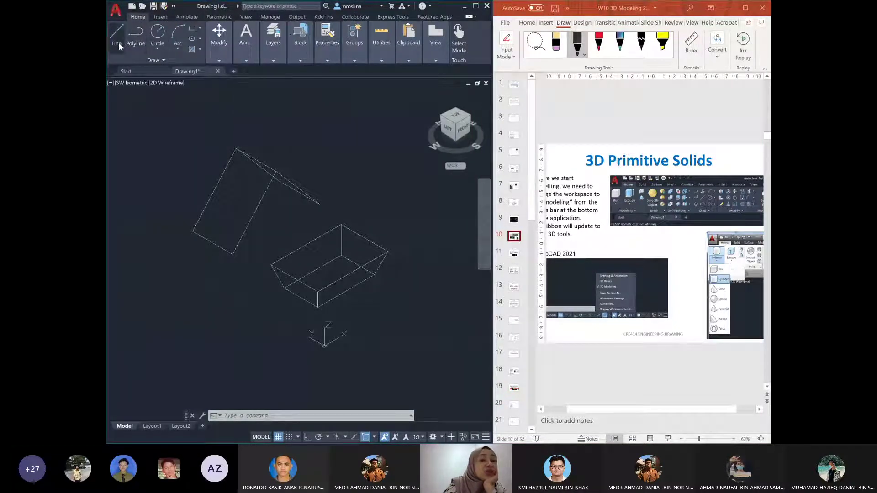
left_click(160, 61)
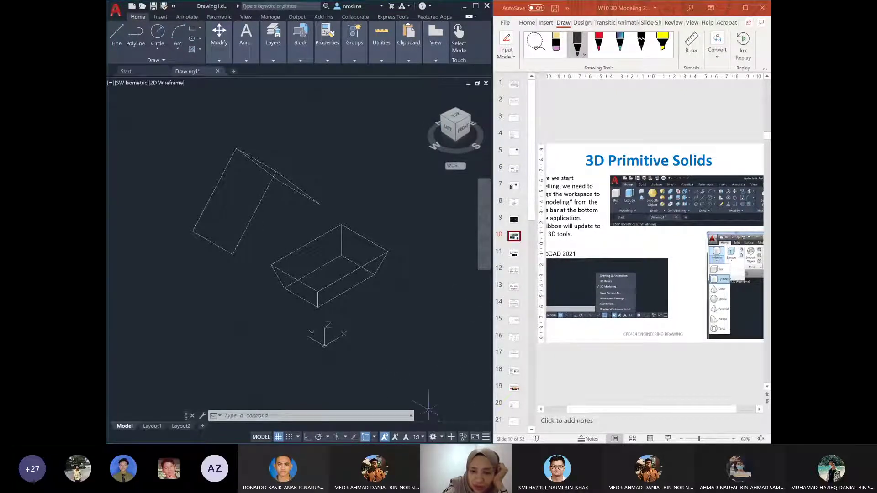
Switch the AutoCAD workspace to 3D Modeling
left_click(442, 438)
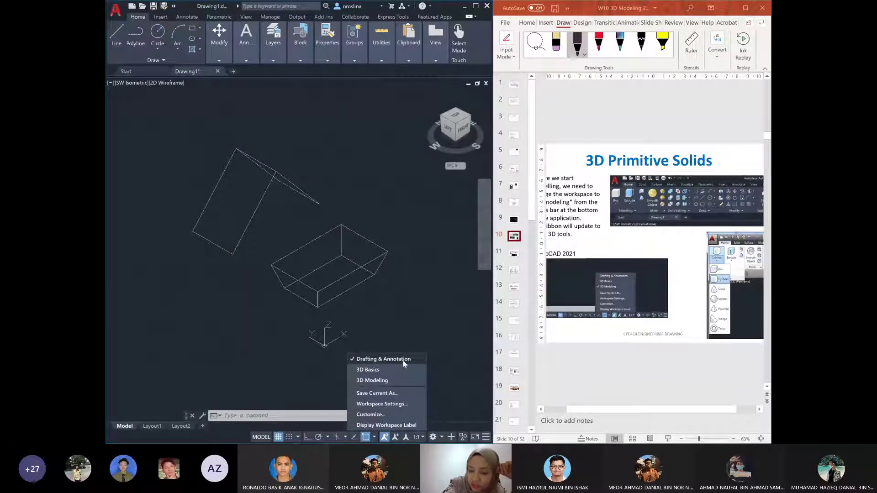
left_click(368, 381)
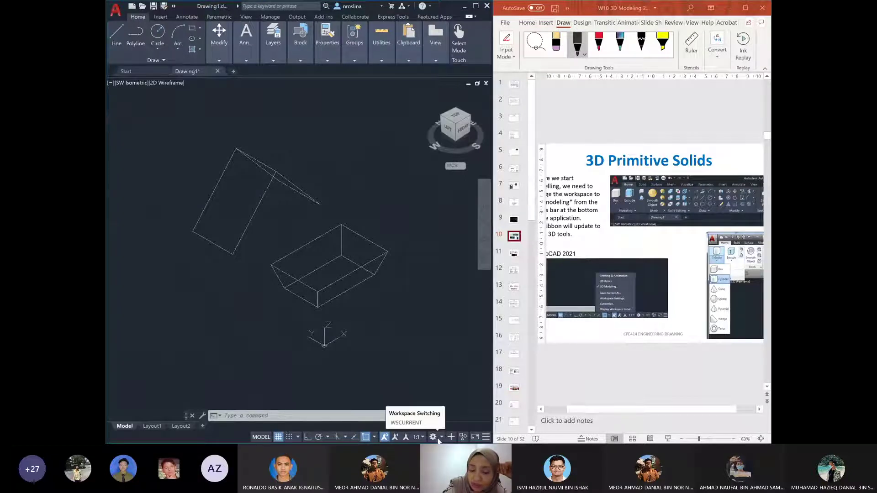
left_click(442, 437)
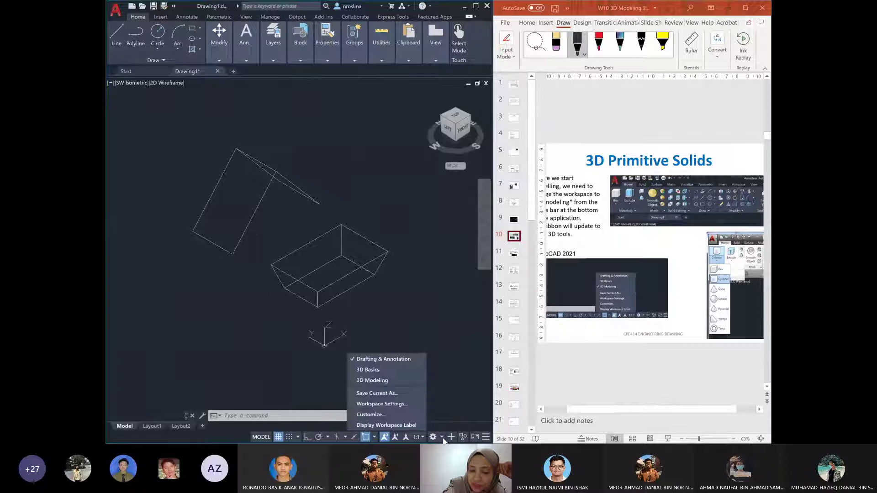
left_click(385, 383)
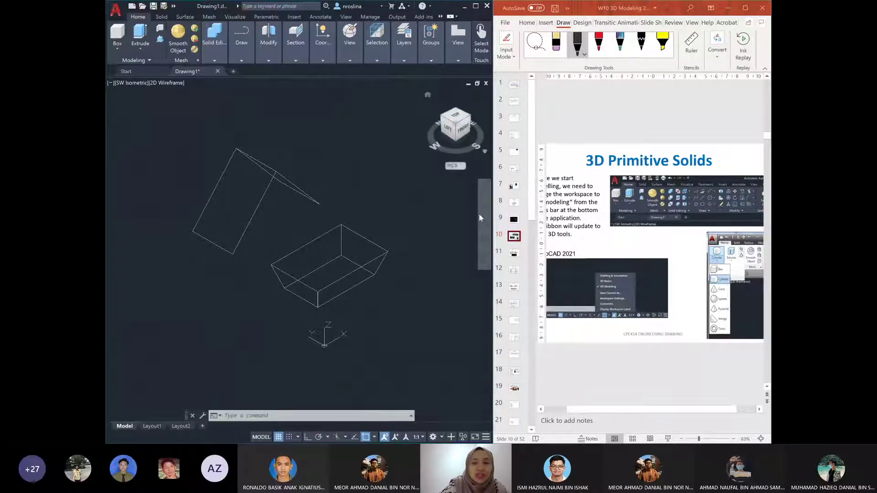
Show slide 11 in PowerPoint, and in AutoCAD draw a freehand solid box in the empty space above the open tray shape
left_click(515, 258)
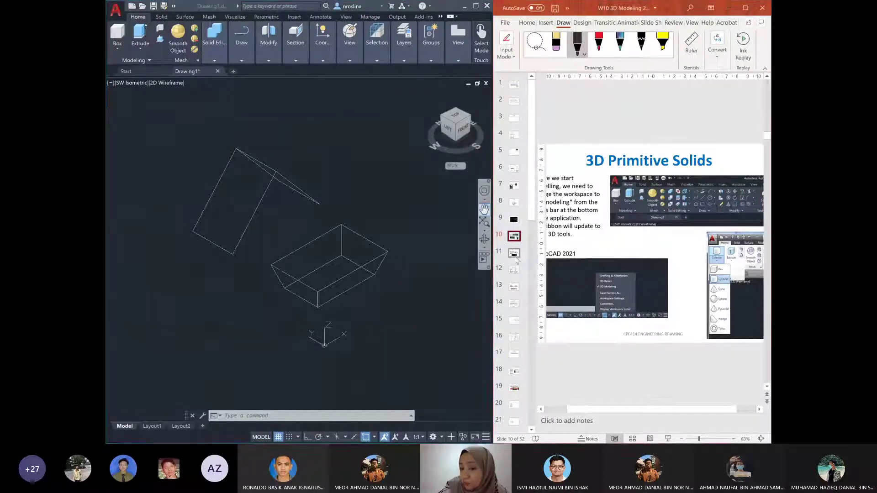
left_click(515, 254)
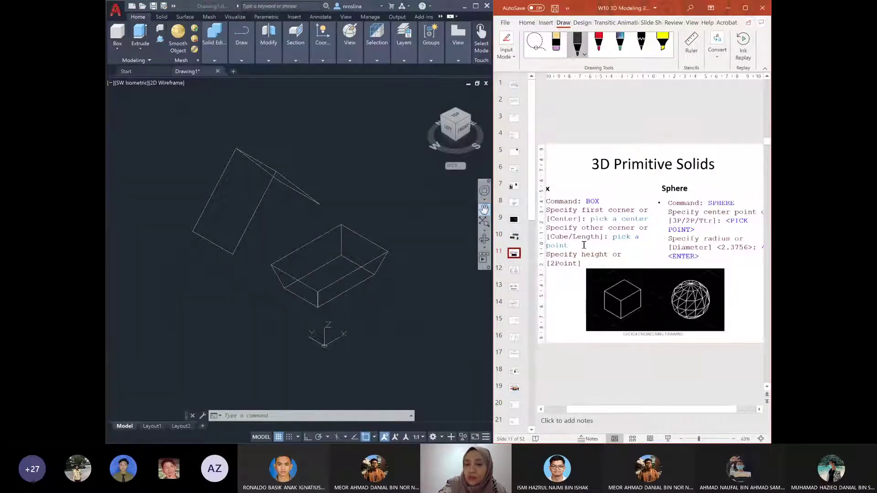
left_click(355, 415)
type("BOX")
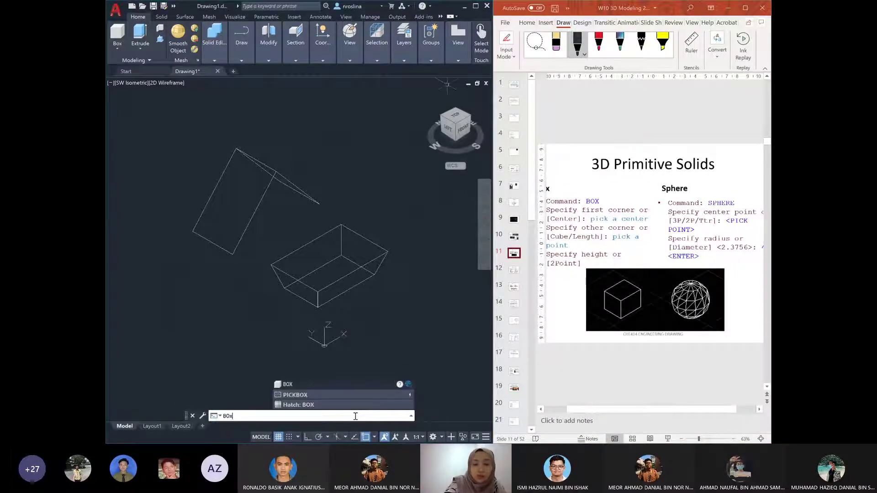
key("Return")
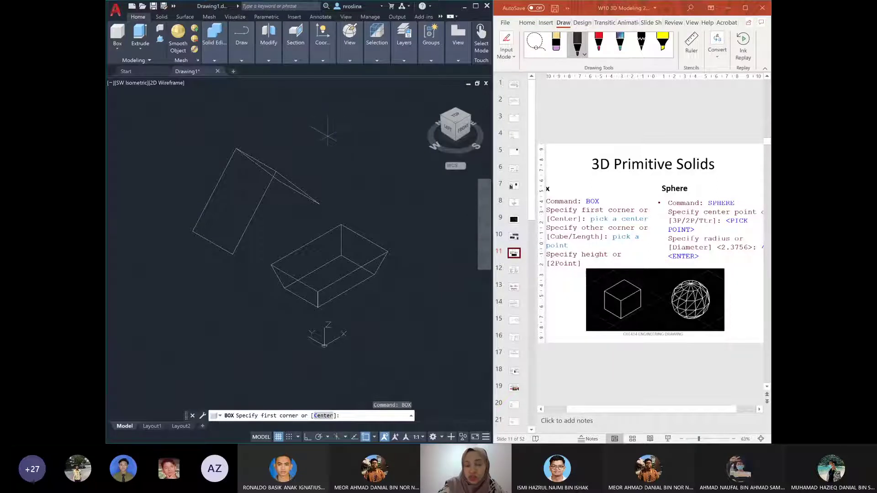
left_click(324, 346)
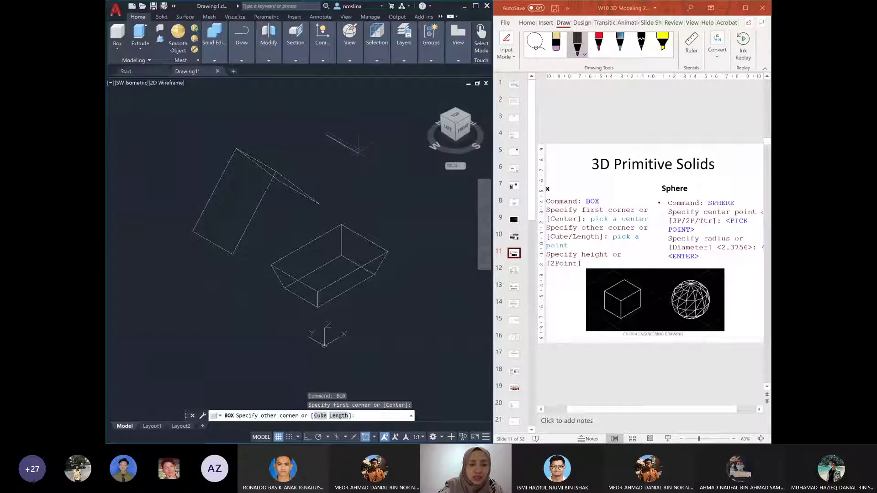
left_click(393, 136)
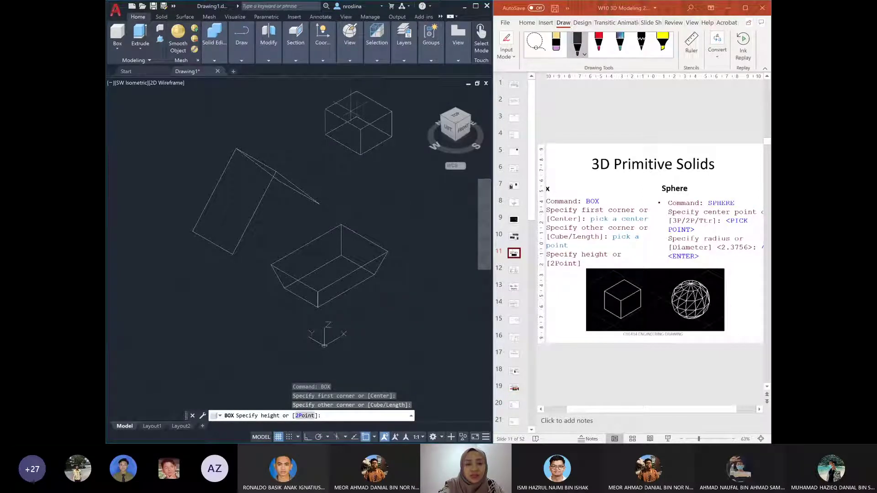
left_click(356, 112)
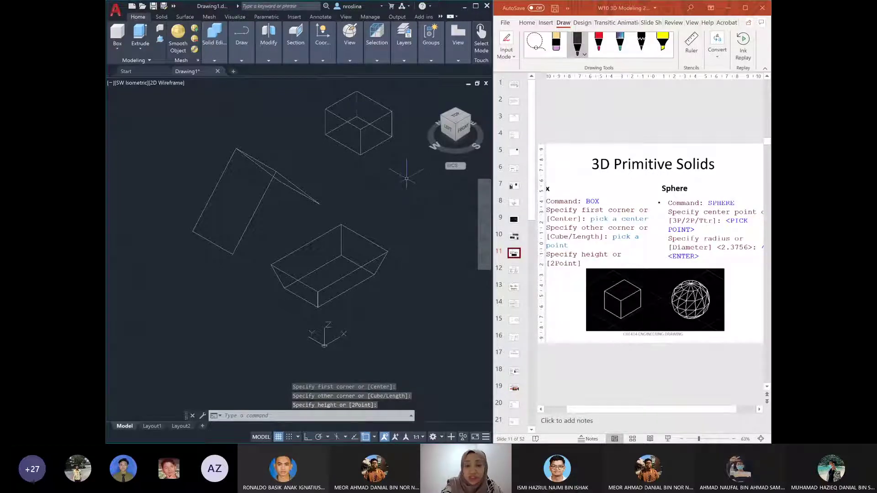
Draw a solid sphere with a freehand radius in the empty space beyond the tilted rectangular shape, away from the box
middle_click_drag(407, 178, 404, 180)
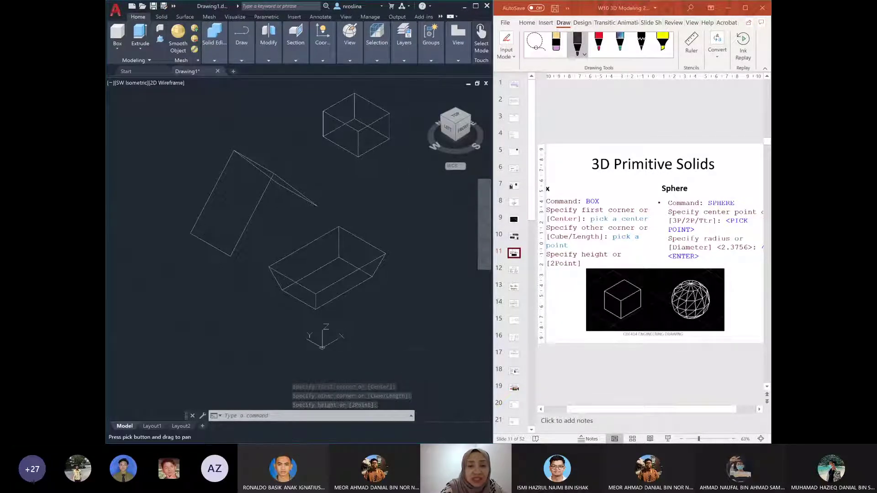
scroll(305, 293, "down", 2)
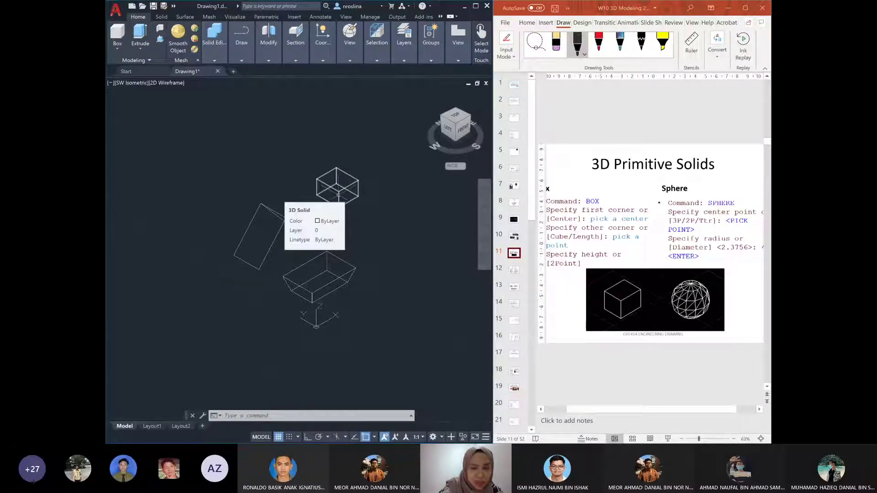
left_click(282, 415)
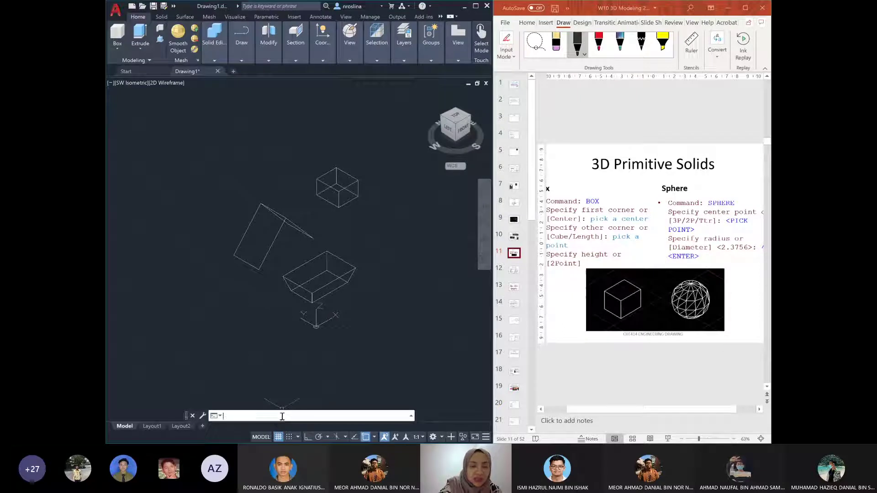
type("sph")
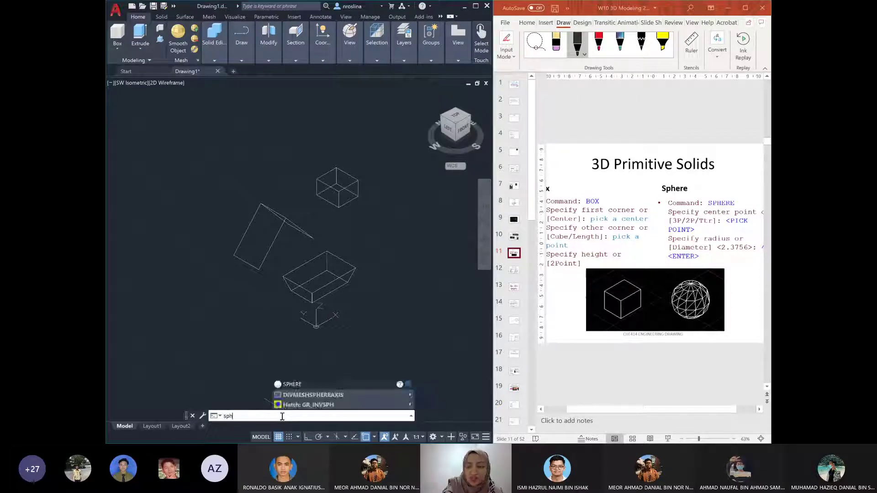
type("er")
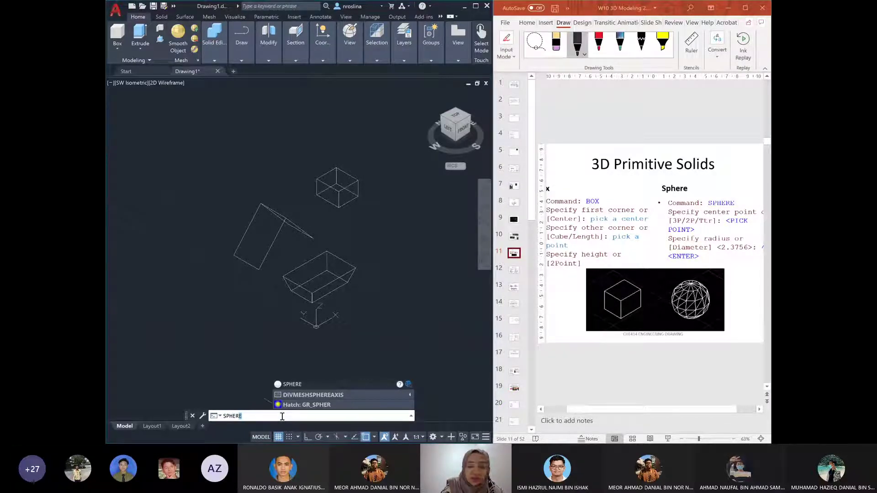
key("Return")
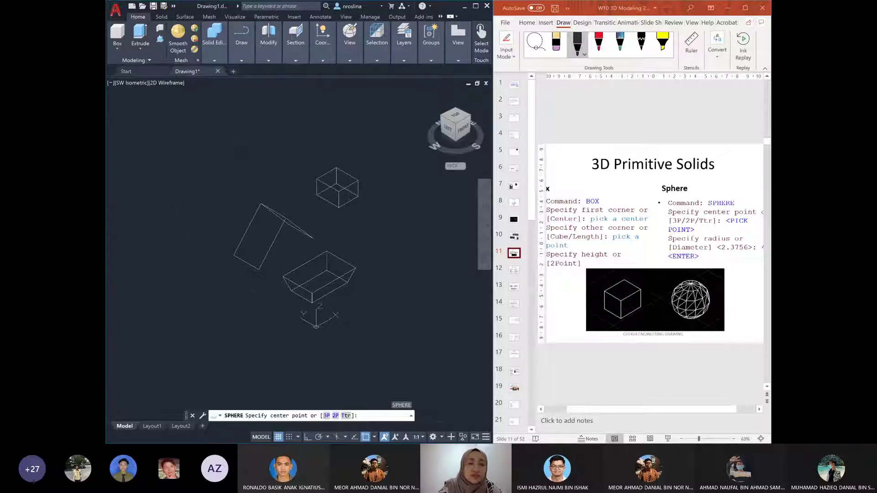
left_click(183, 182)
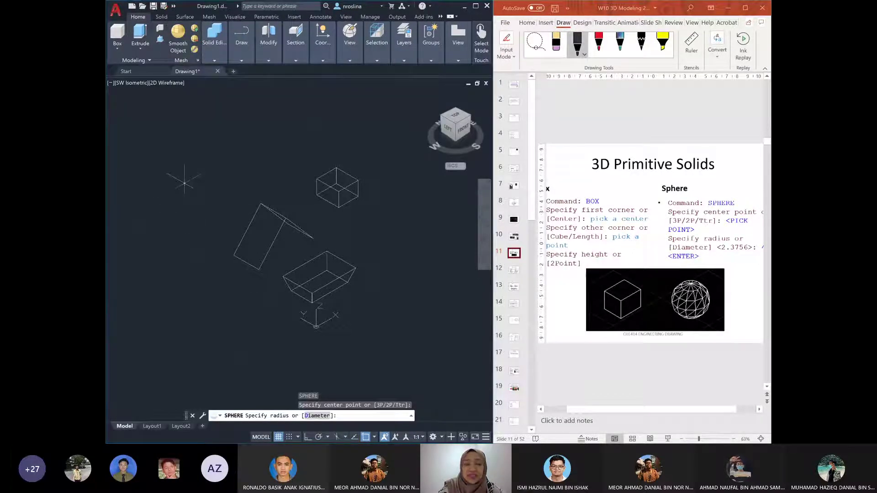
left_click(206, 193)
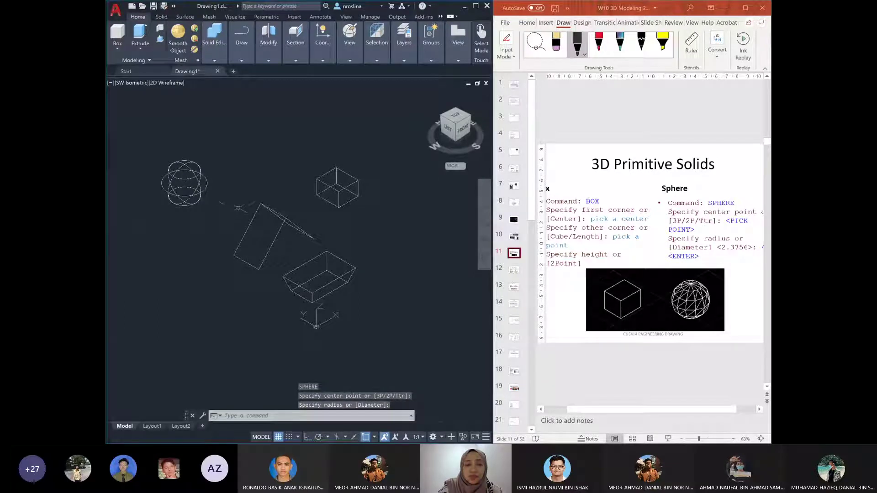
Run the HIDE command to display the model with hidden lines removed
middle_click_drag(187, 148, 188, 148)
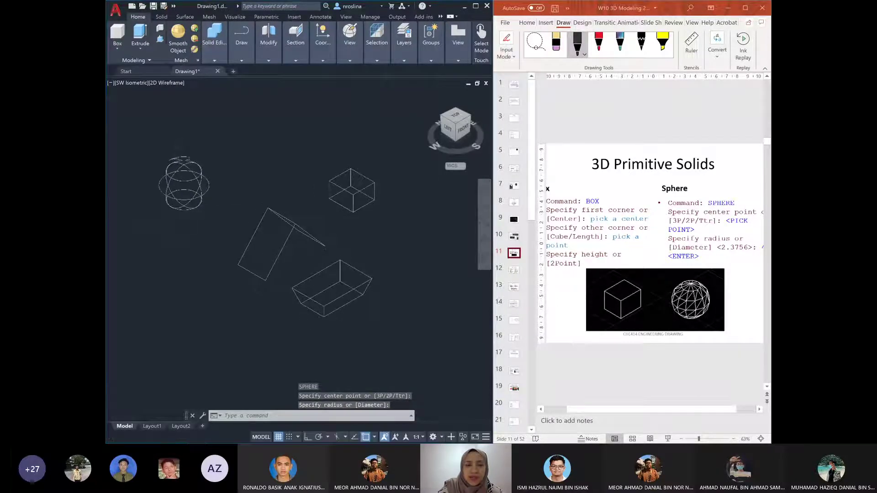
scroll(198, 152, "up", 2)
scroll(182, 203, "down", 1)
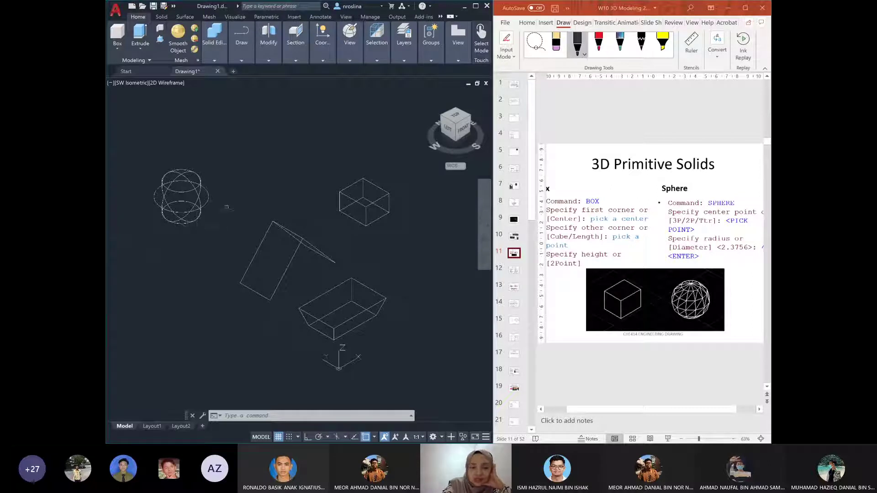
type("i")
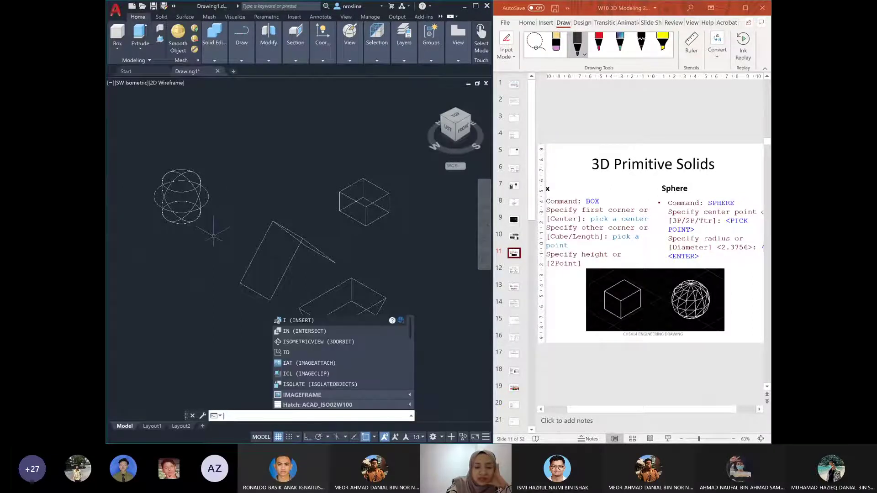
key("BackSpace")
type("HIde")
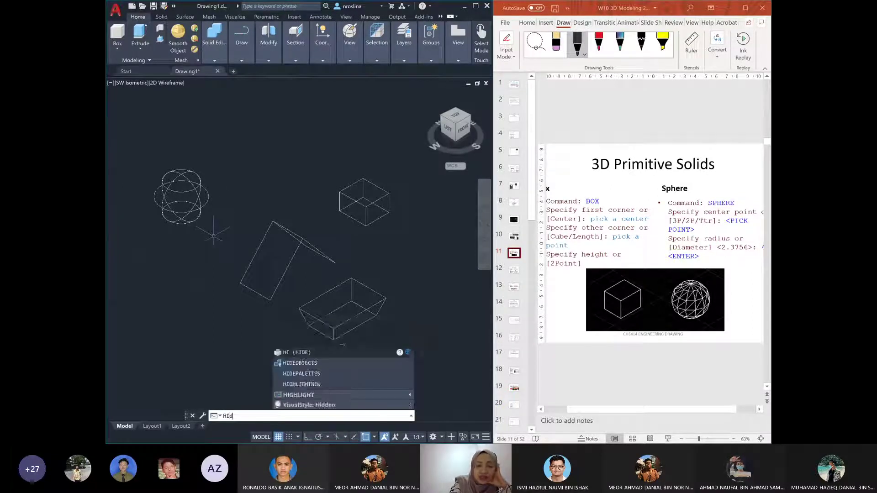
key("Return")
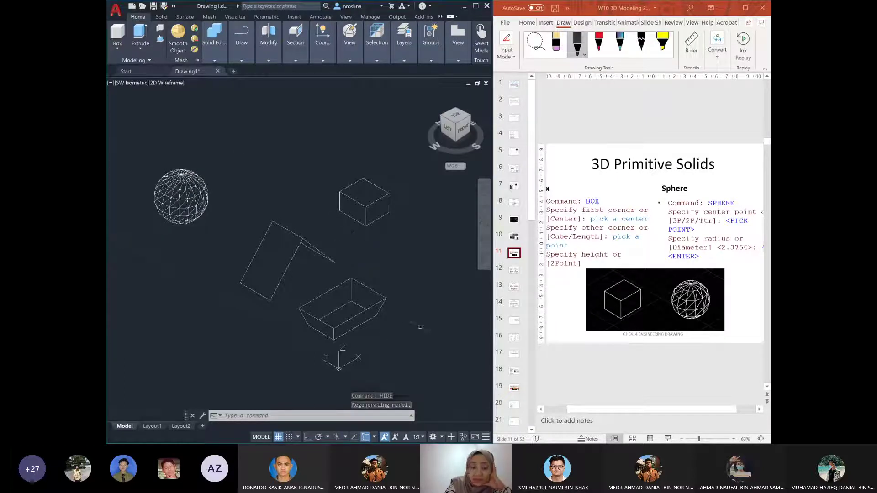
Show slide 12 in PowerPoint, and in AutoCAD draw a freehand upright solid cylinder in the empty space between the sphere and the box
left_click(518, 273)
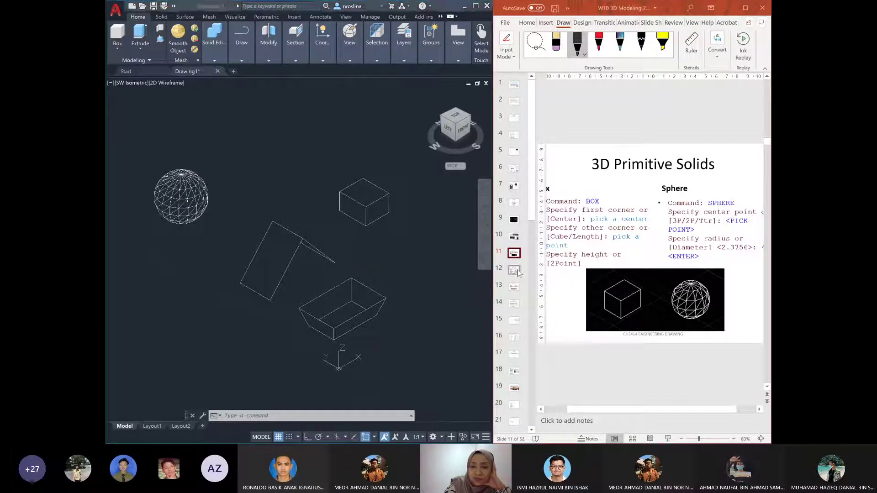
left_click(517, 271)
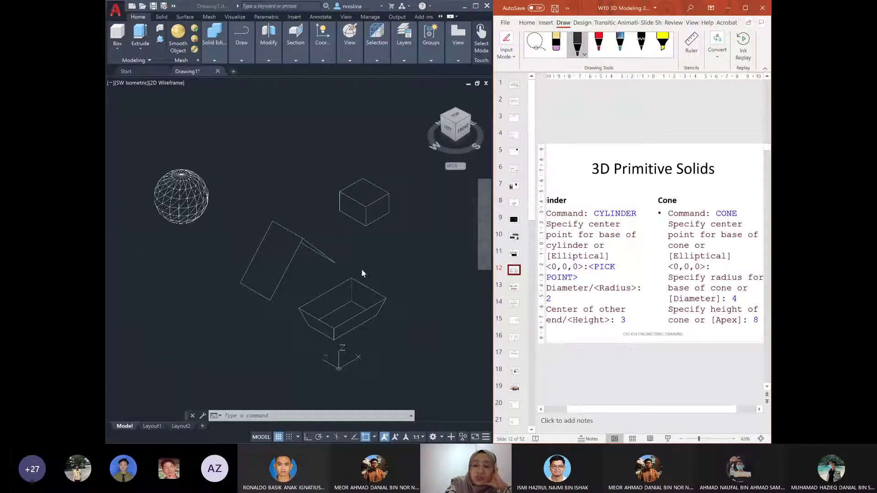
left_click(313, 417)
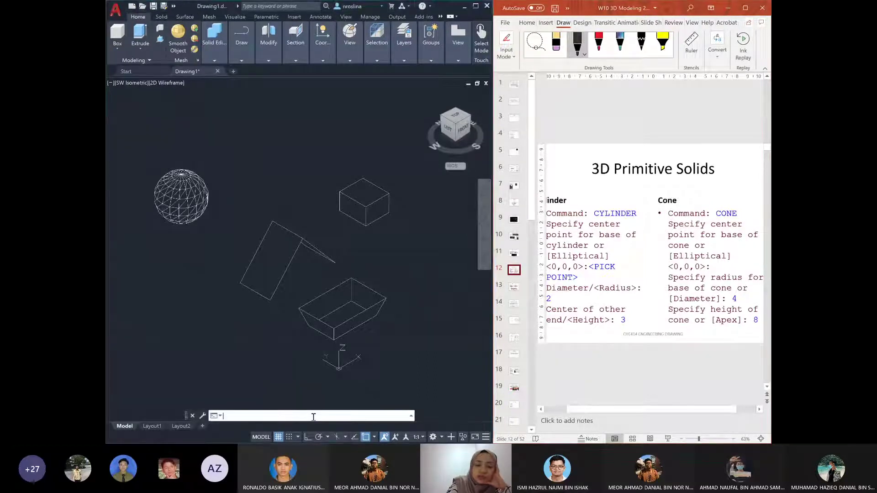
type("cy")
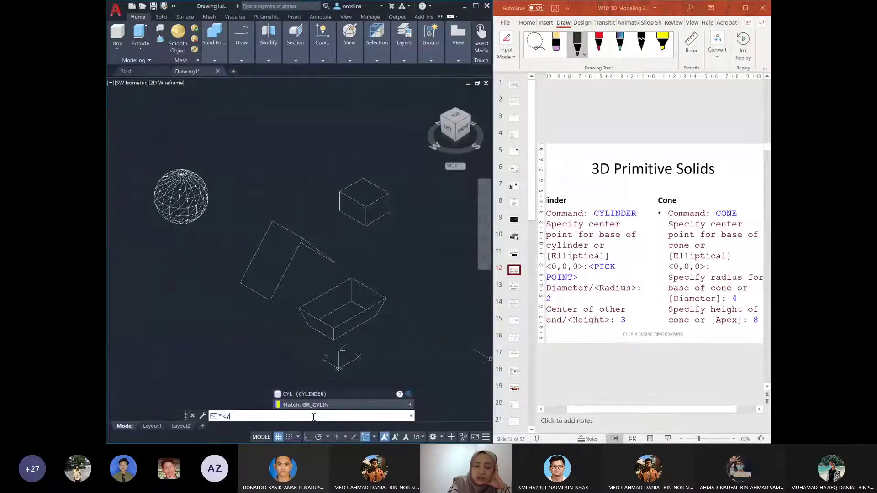
type("l")
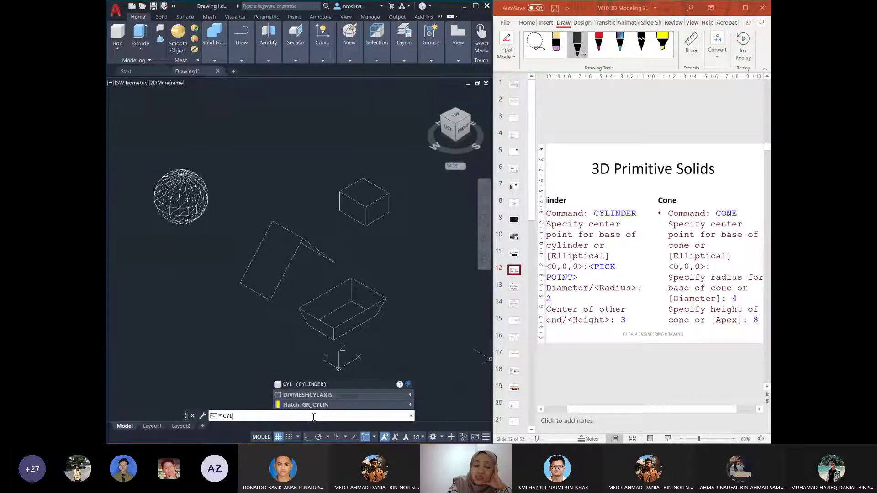
key("Return")
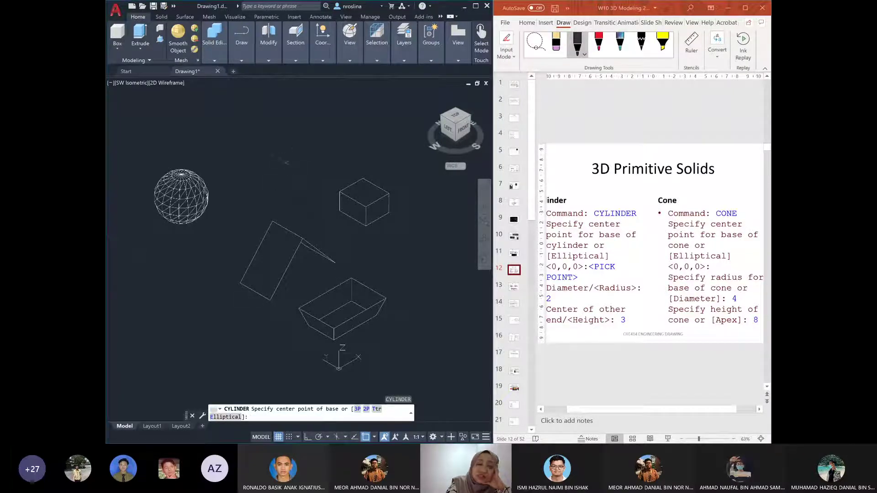
left_click(263, 187)
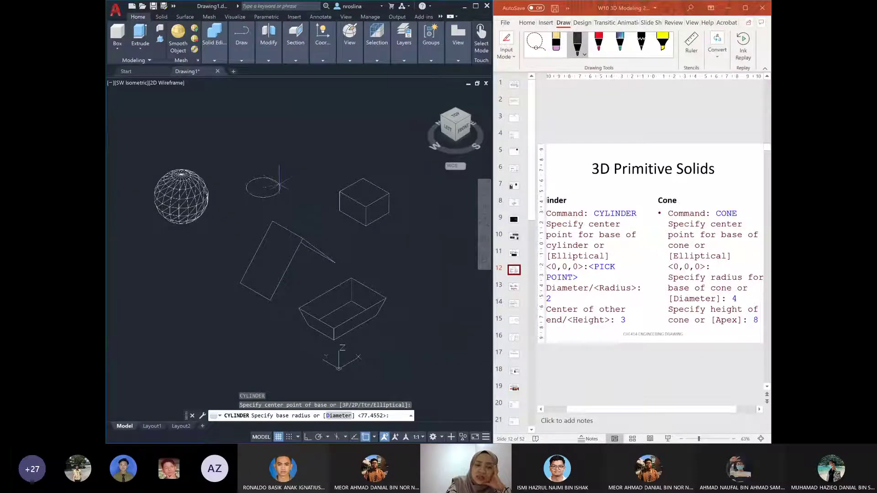
left_click(279, 185)
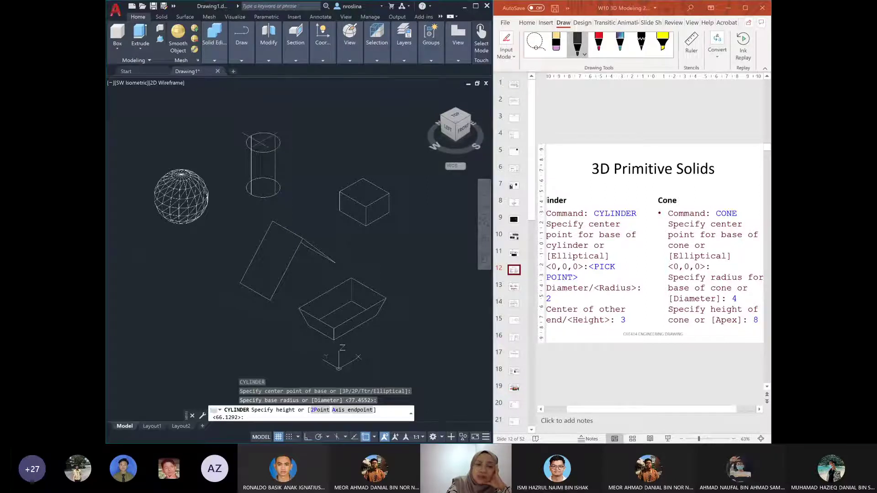
left_click(262, 139)
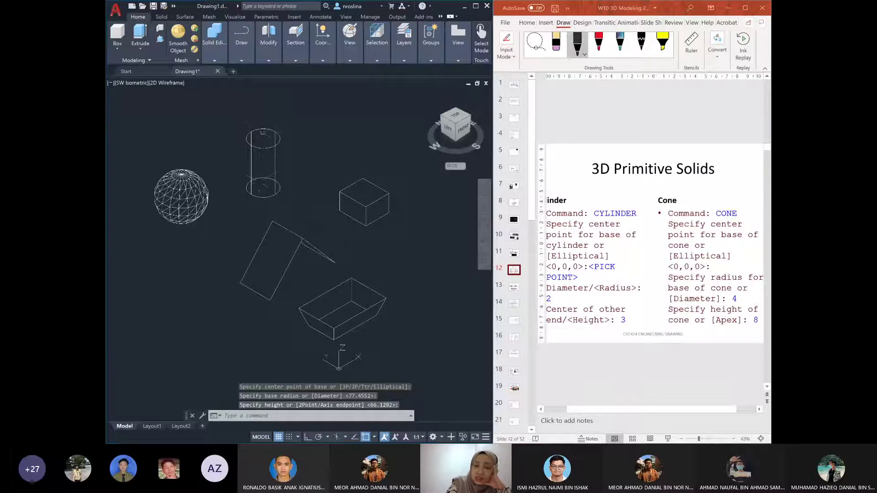
Run the HIDE command to display the cylinder and the other solids with hidden lines removed
type("hid")
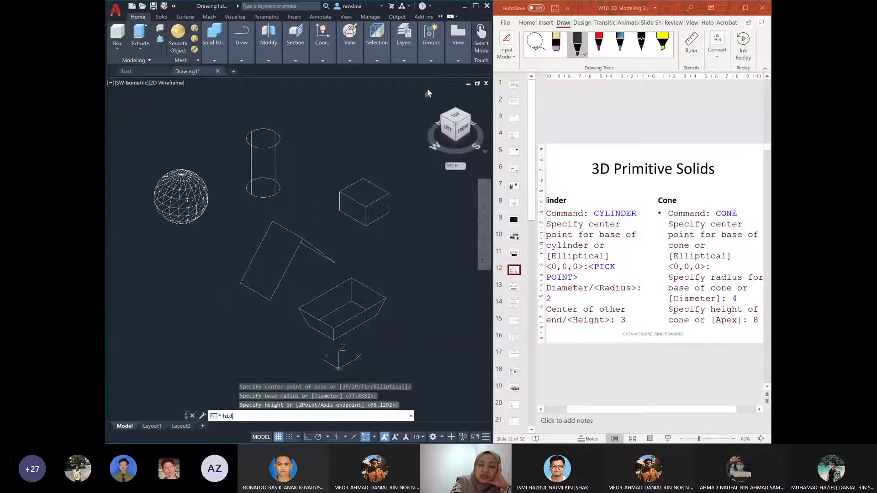
type("e")
key("Return")
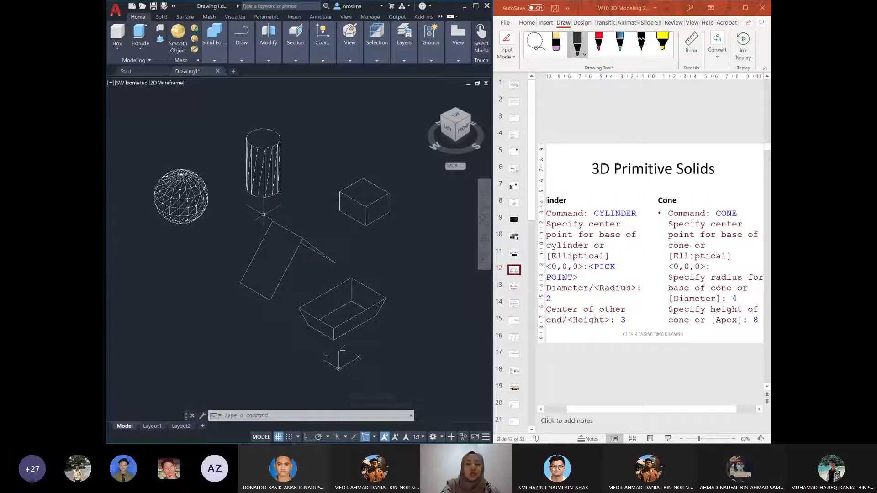
Draw a freehand solid cone pointing downward in the empty space below the sphere, and run HIDE to remove its hidden lines
type("cone")
key("Return")
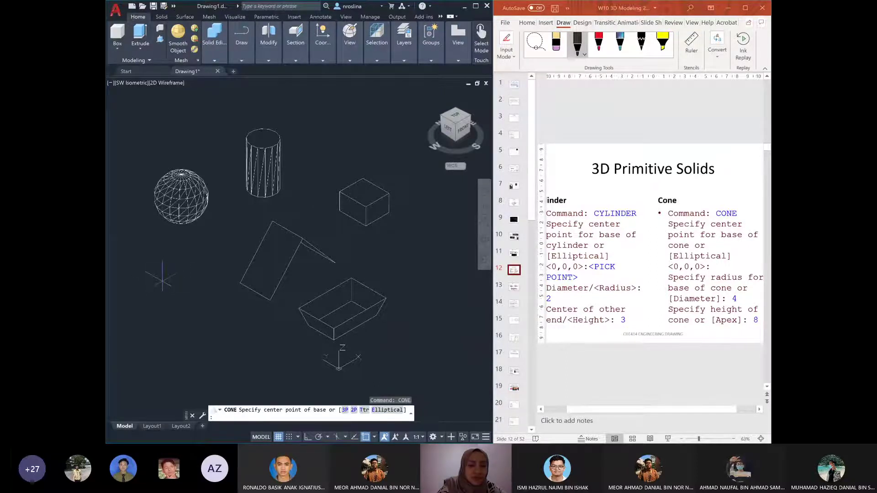
left_click(163, 281)
left_click(179, 284)
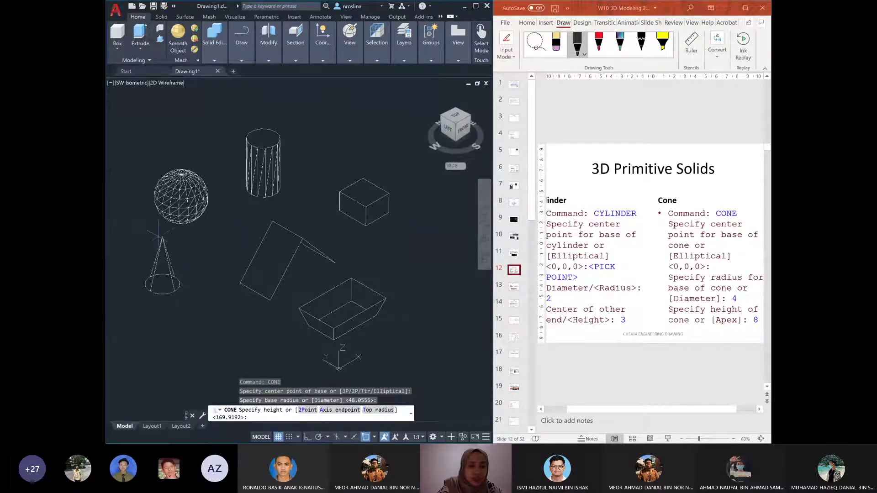
left_click(172, 341)
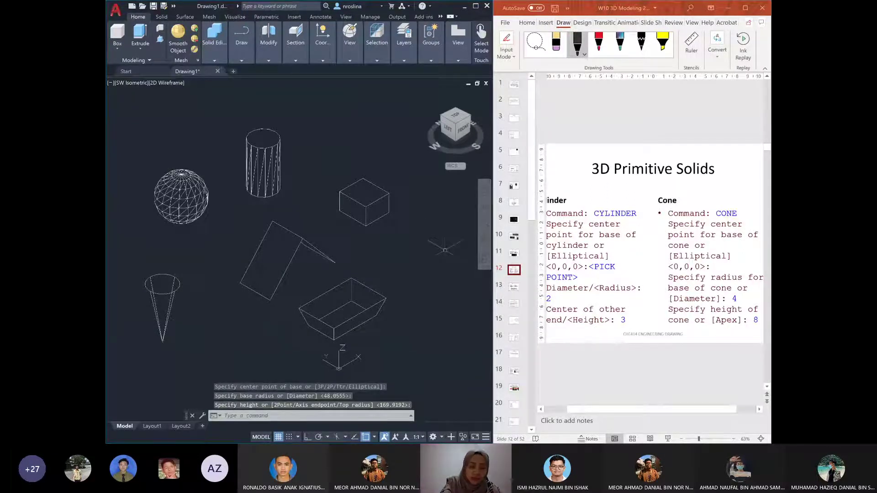
type("HI")
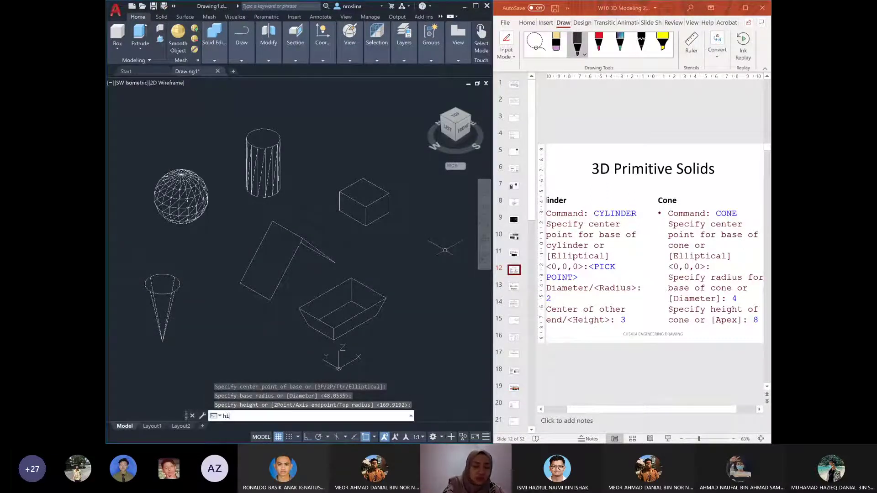
key("Return")
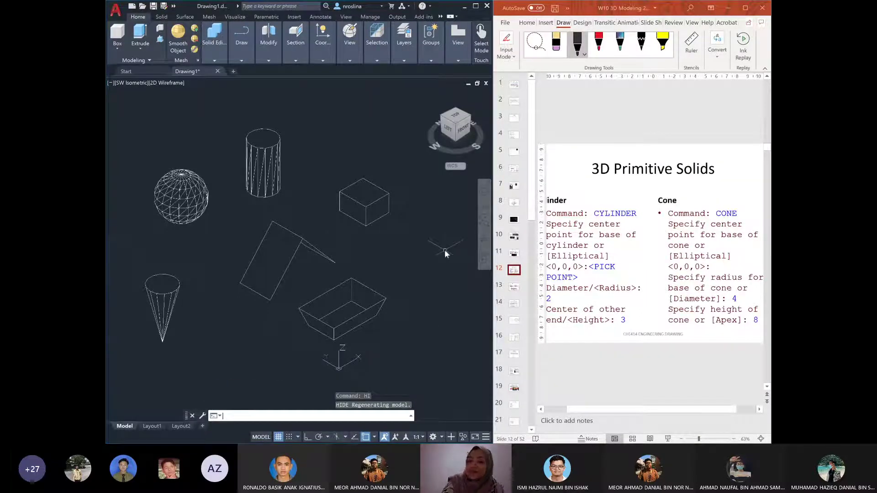
Show slide 13 in PowerPoint, and in AutoCAD draw a freehand solid wedge in the empty space above the box, beside the cylinder
left_click(514, 286)
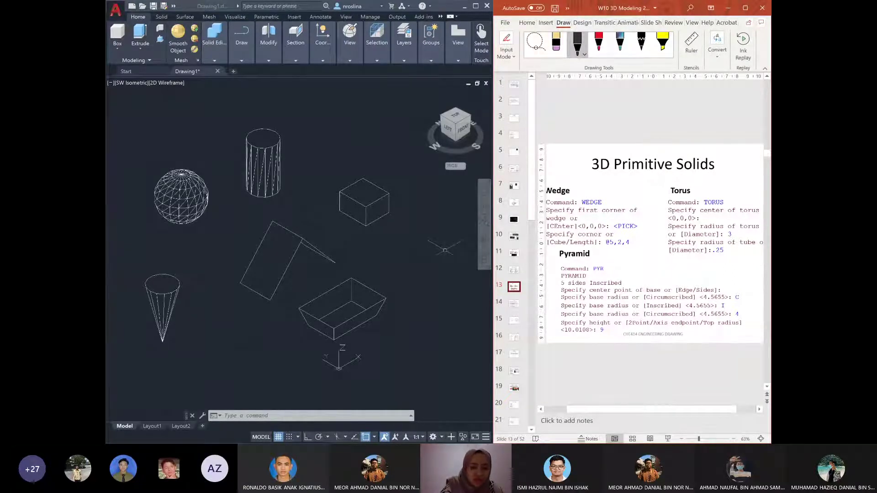
left_click(232, 441)
type("wedge")
key("Return")
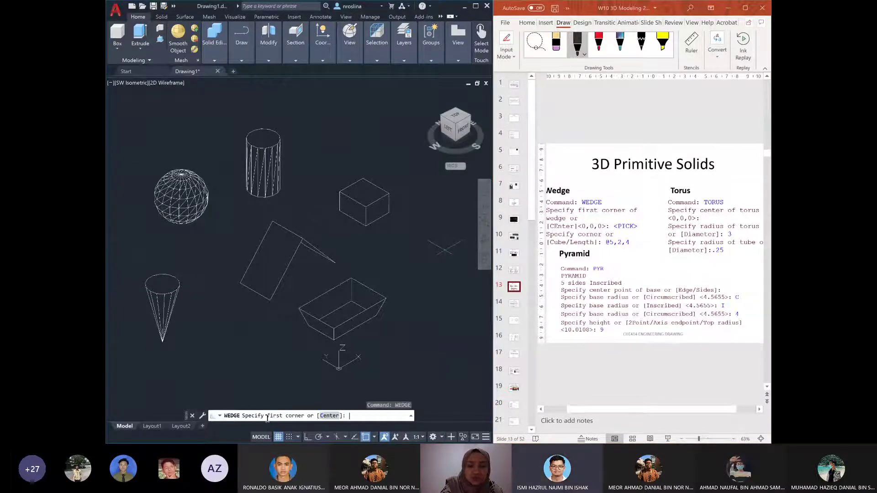
left_click(313, 132)
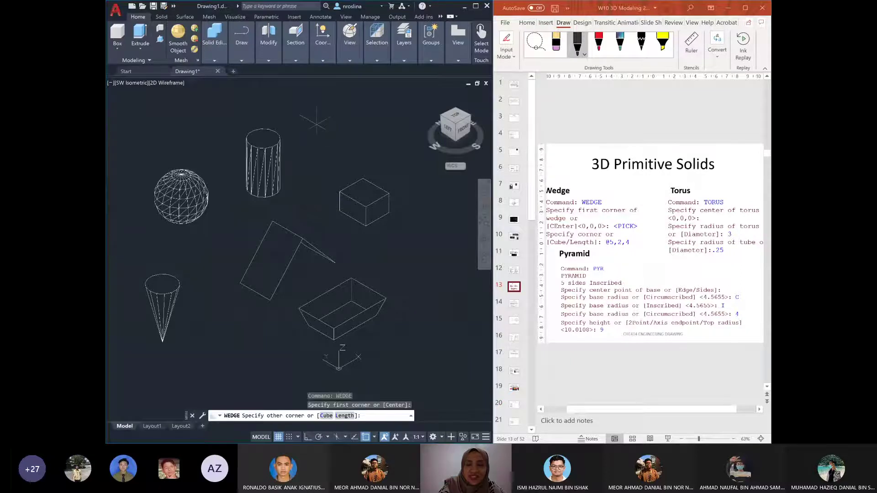
left_click(338, 156)
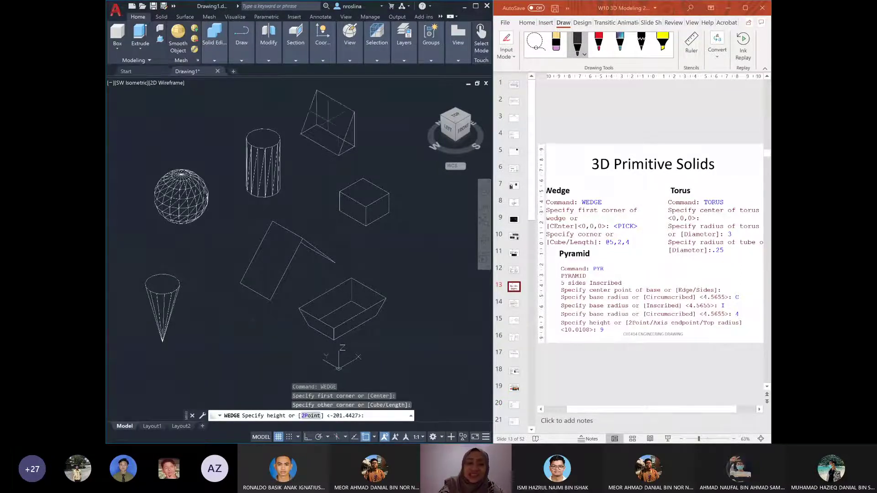
left_click(352, 120)
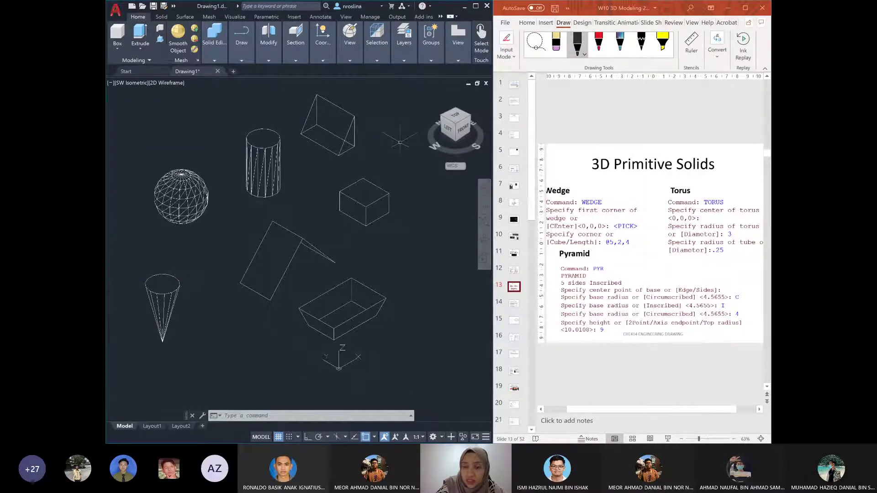
Draw a solid torus with freehand ring and tube radii between the box and the open tray, and run HIDE to remove hidden lines
type("TORUS")
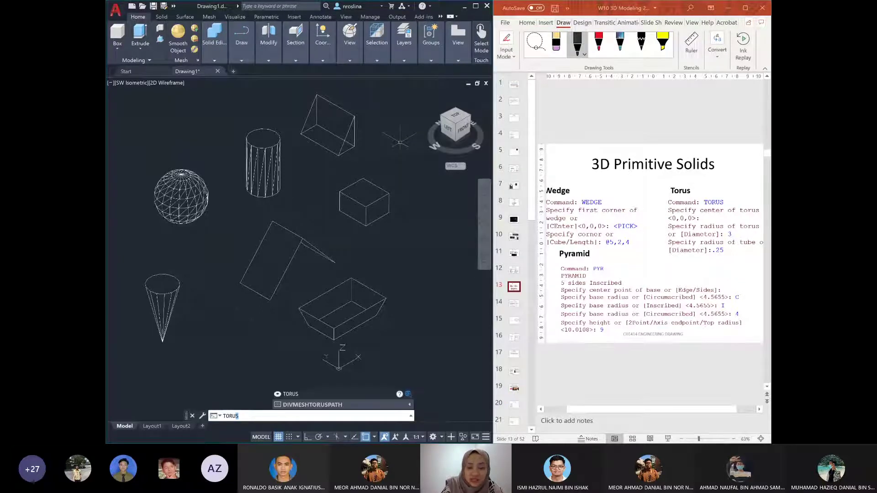
key("Return")
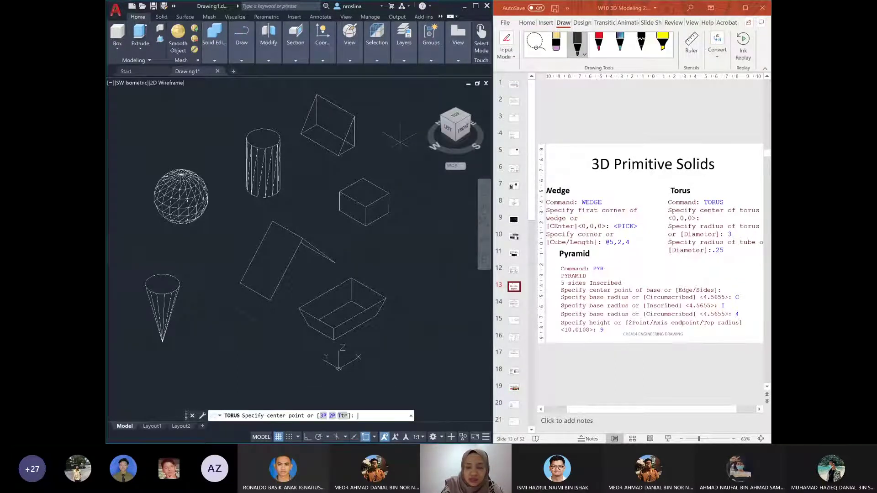
left_click(396, 252)
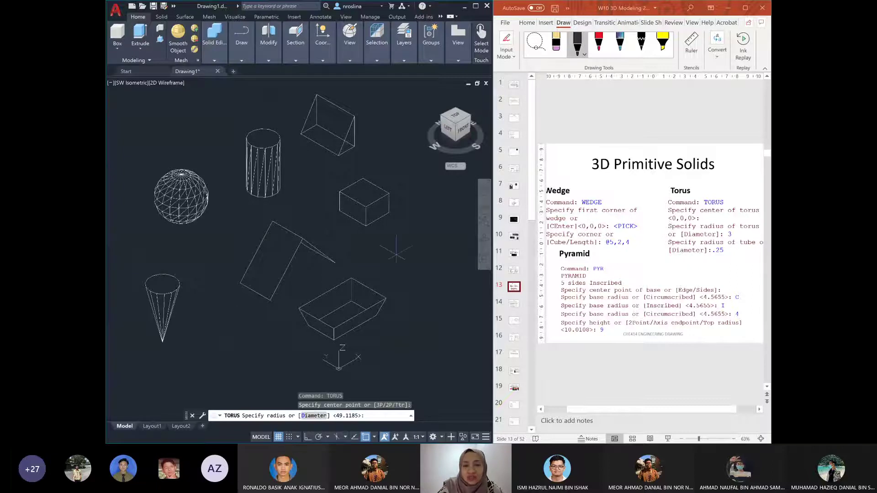
left_click(420, 254)
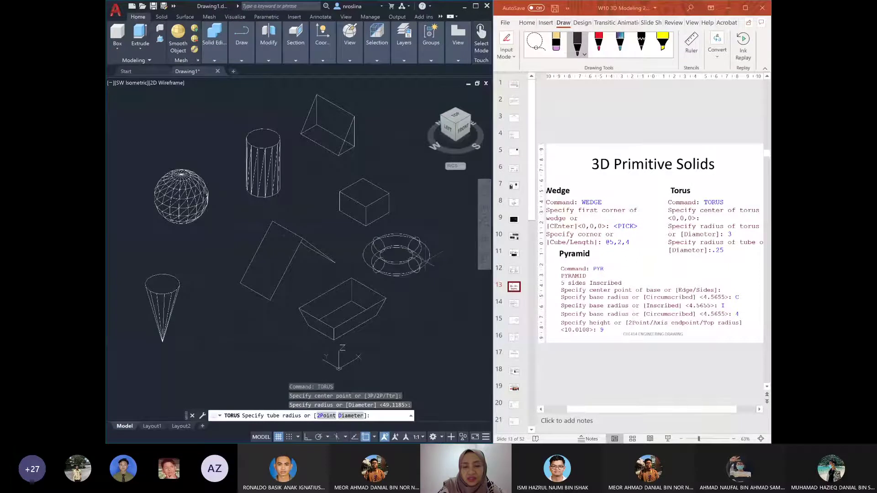
left_click(426, 259)
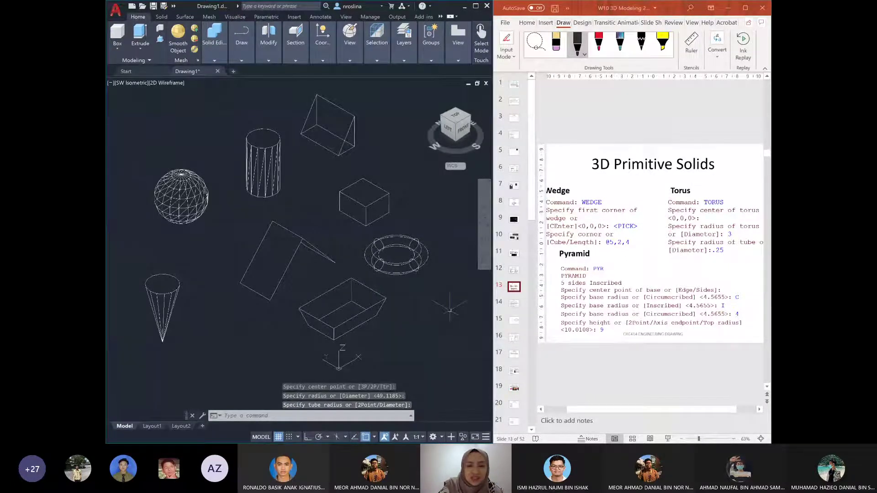
type("hide")
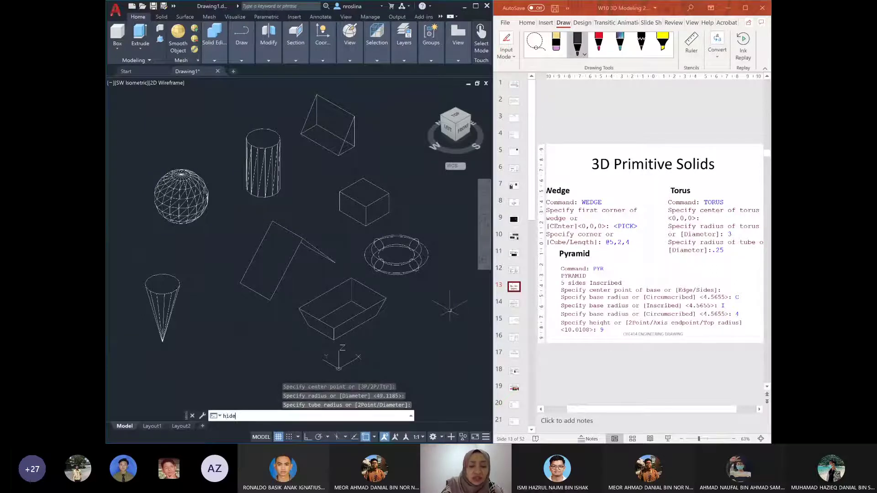
key("Return")
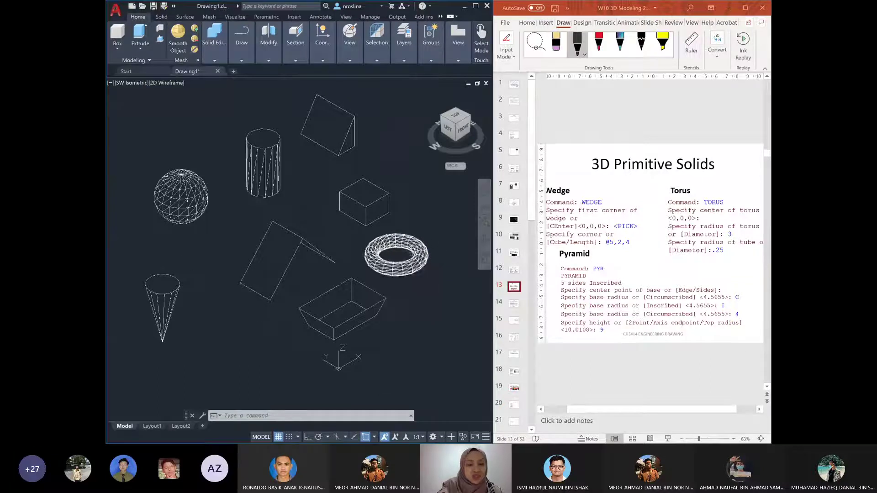
Draw a freehand four-sided circumscribed solid pyramid in the empty space below the cone, and run HIDE to remove its hidden lines
type("pyramid")
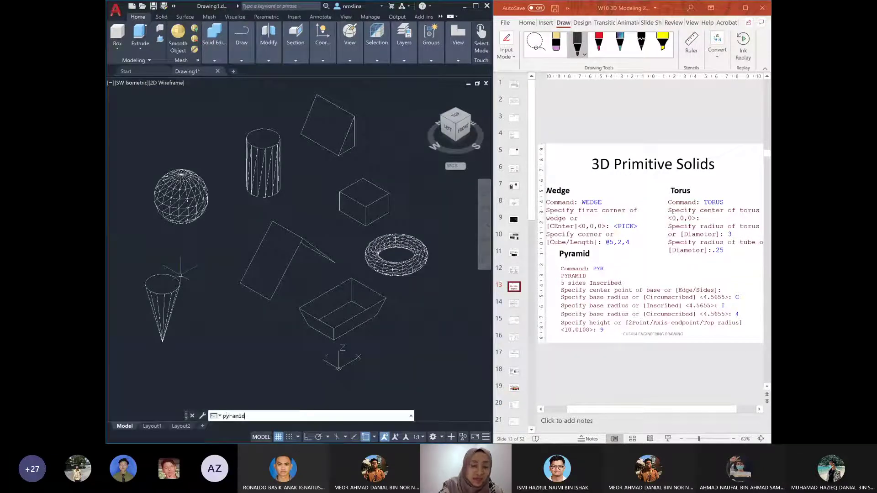
key("Return")
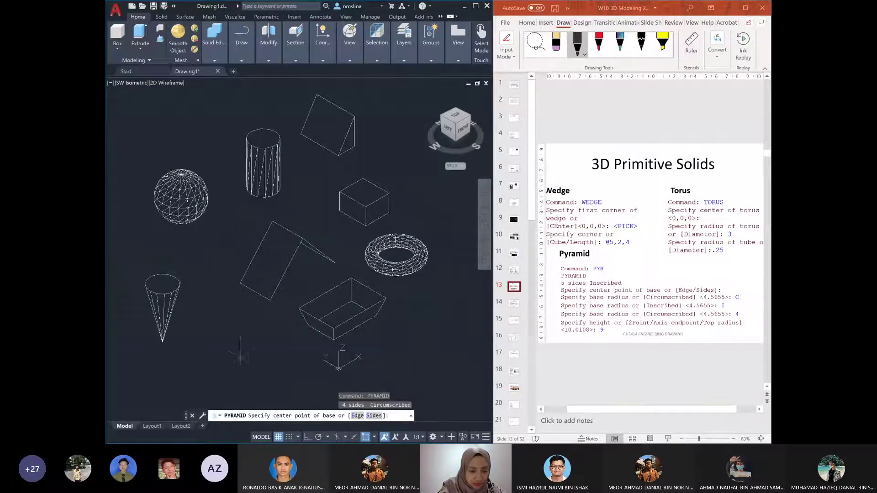
left_click(209, 362)
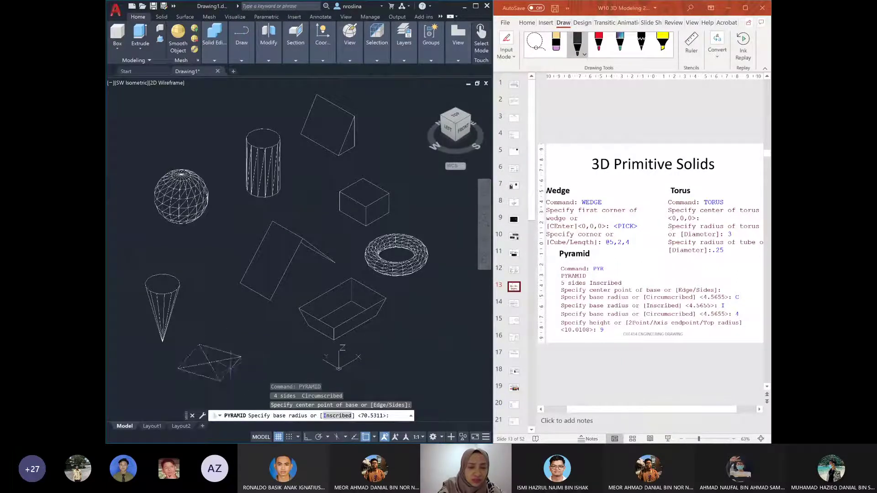
left_click(229, 366)
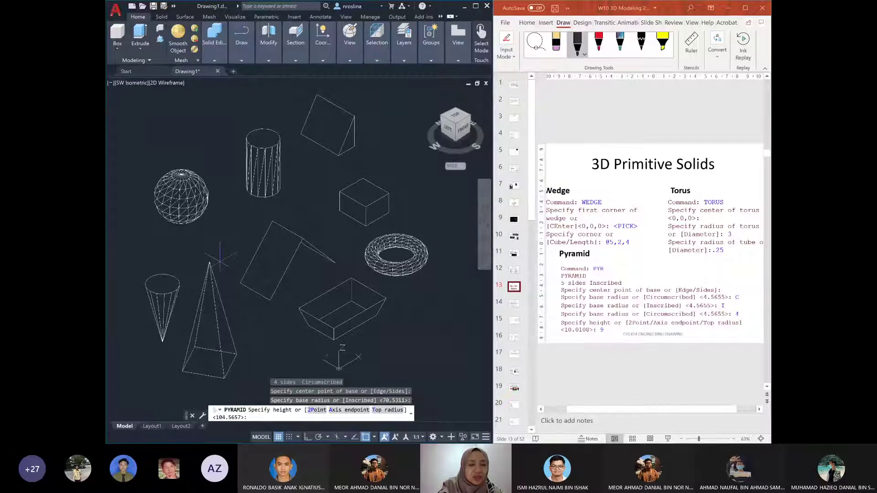
left_click(241, 332)
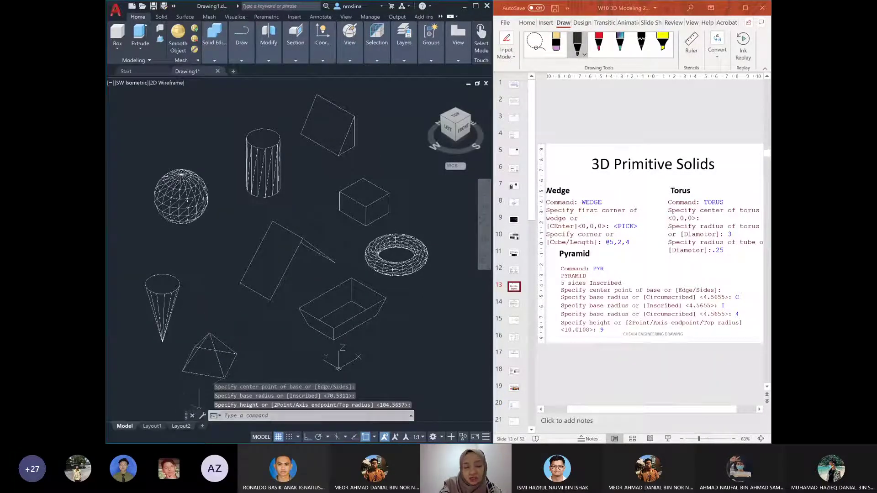
type("hid")
key("Return")
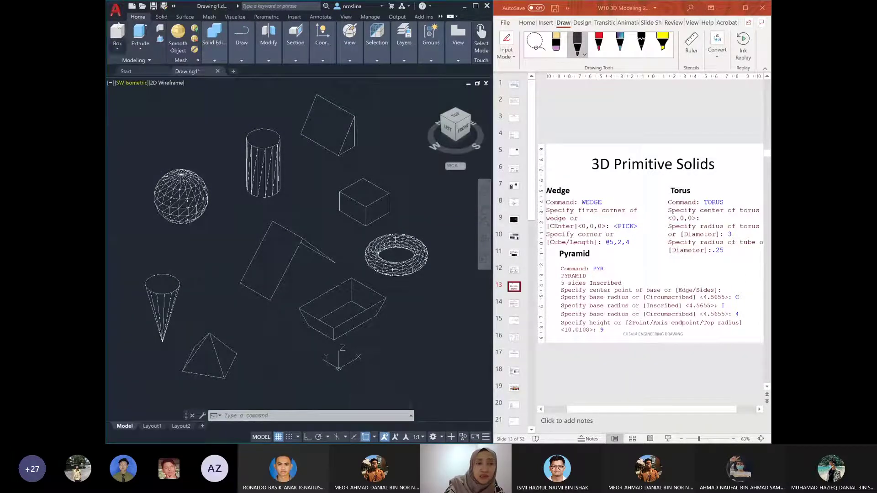
Open the list of primitive solid tools grouped with Box
left_click(117, 49)
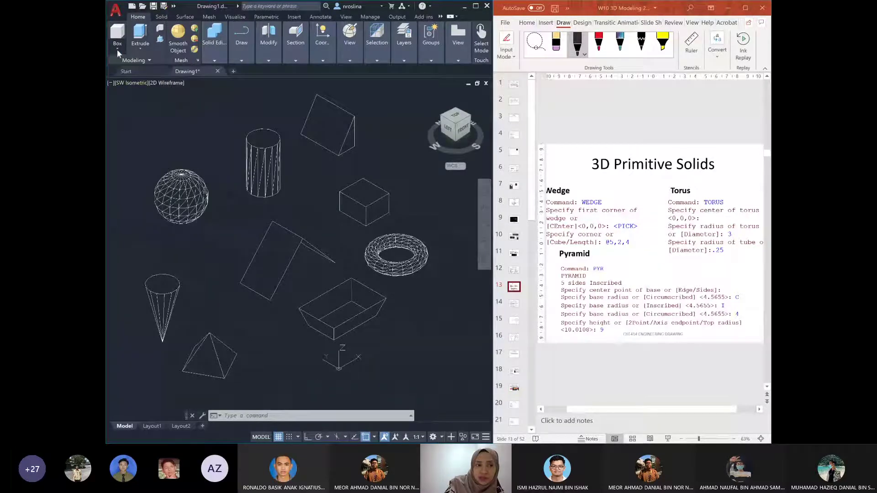